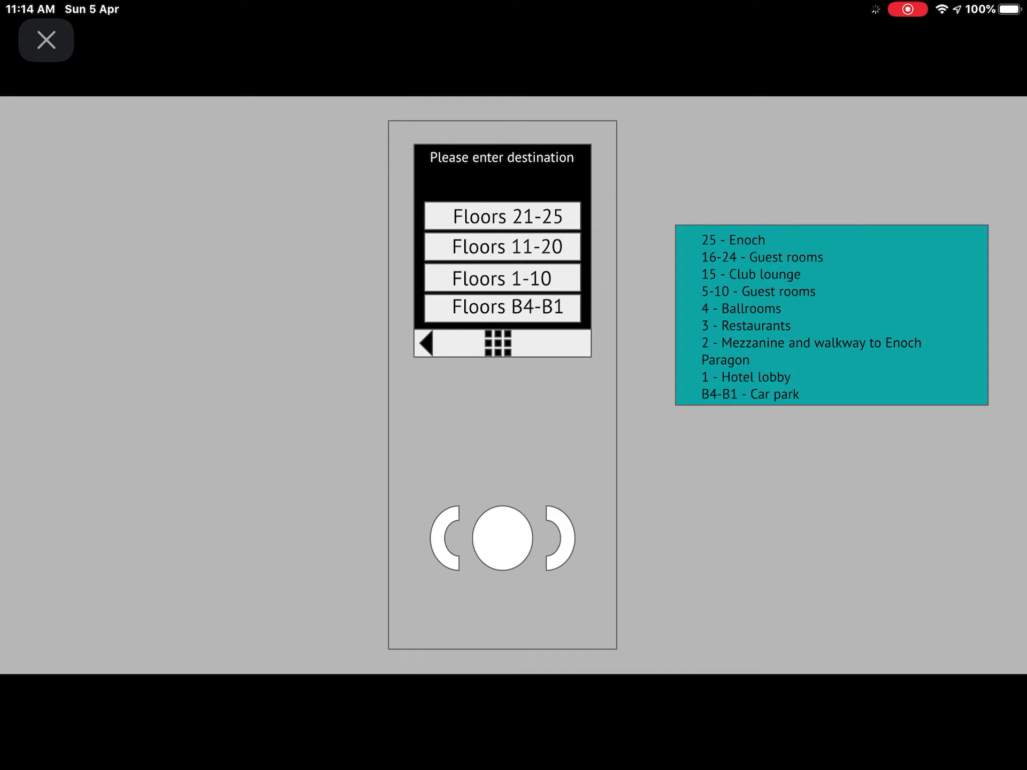
- Request basement B4 from the B4–B1 group and get assigned car H
{"action": "left_click", "coordinate": [502, 307]}
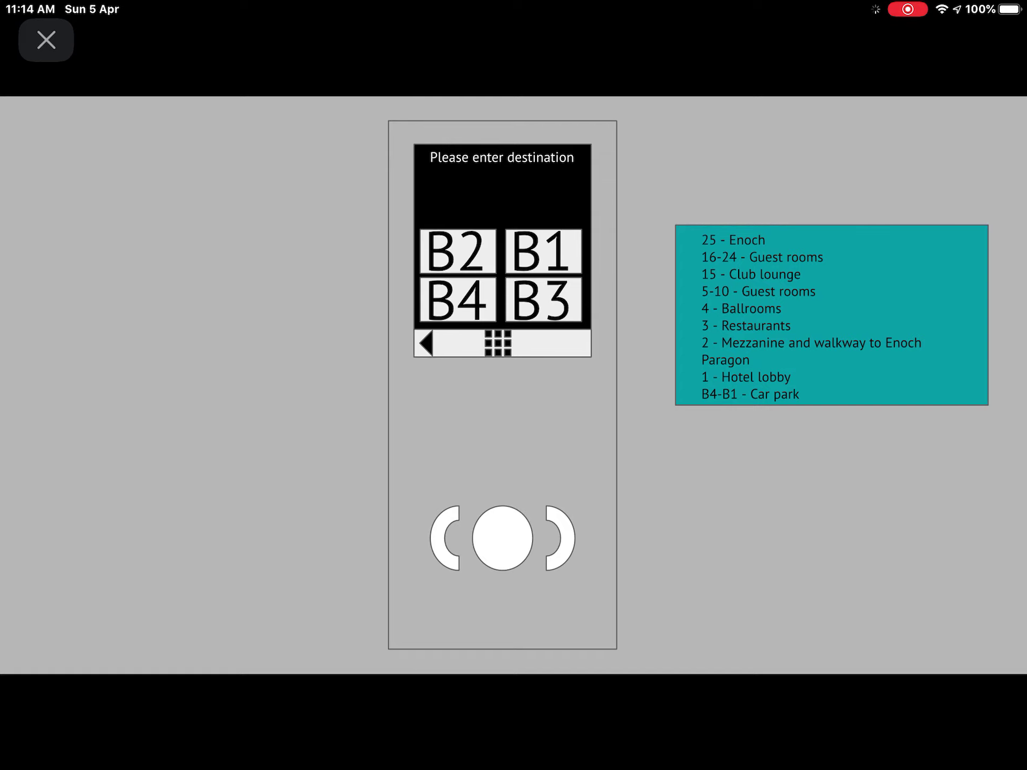
{"action": "left_click", "coordinate": [456, 252]}
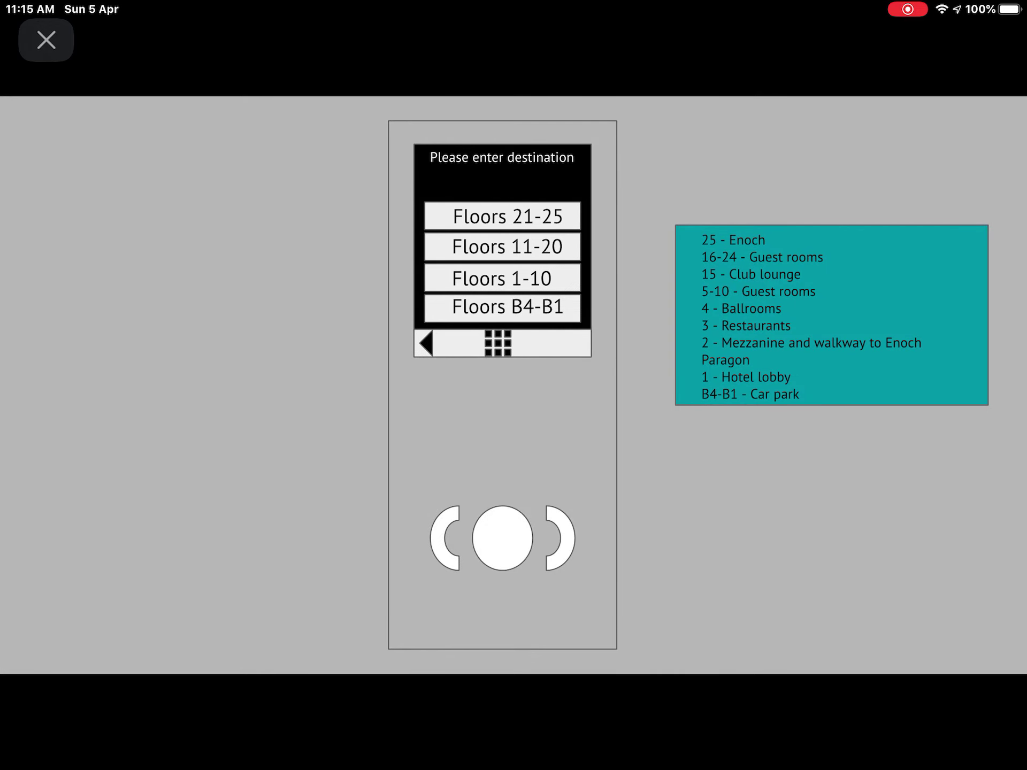
- Request floor 25 from the 21–25 group and get assigned car J
{"action": "left_click", "coordinate": [507, 216]}
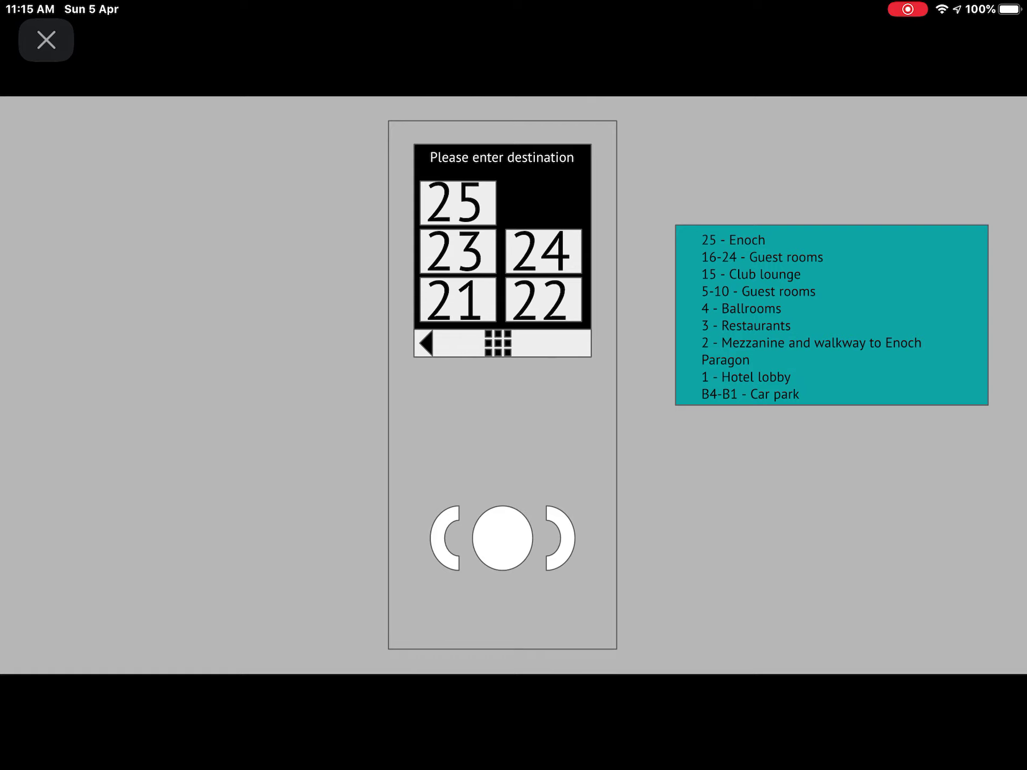
{"action": "left_click", "coordinate": [457, 203]}
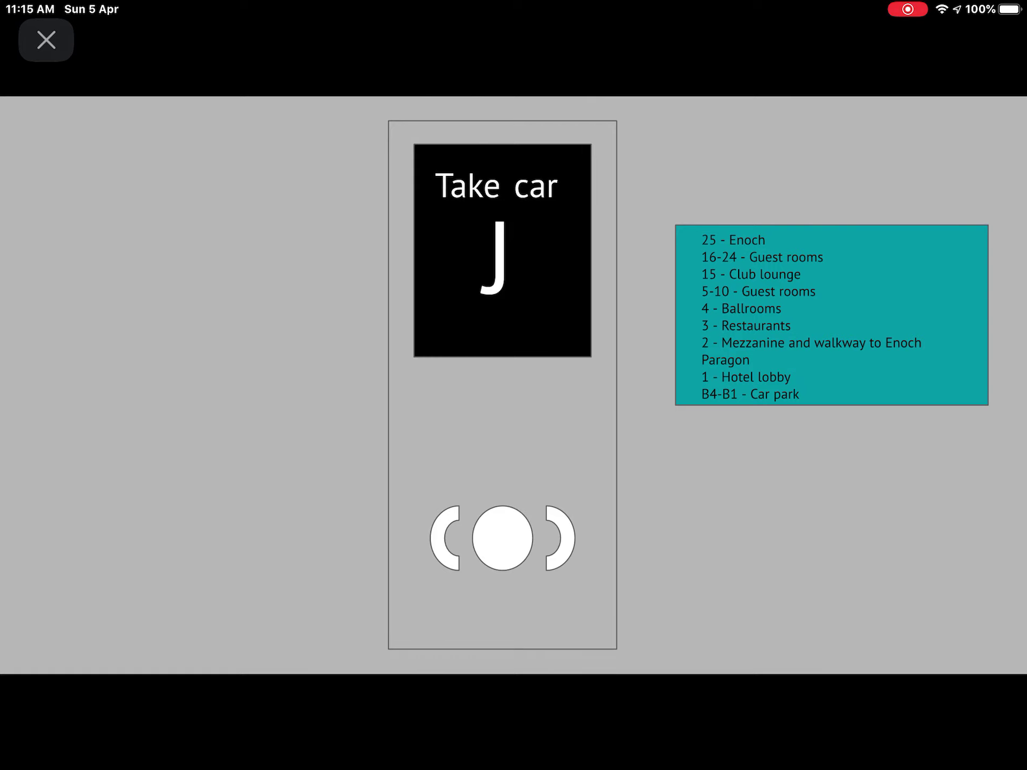